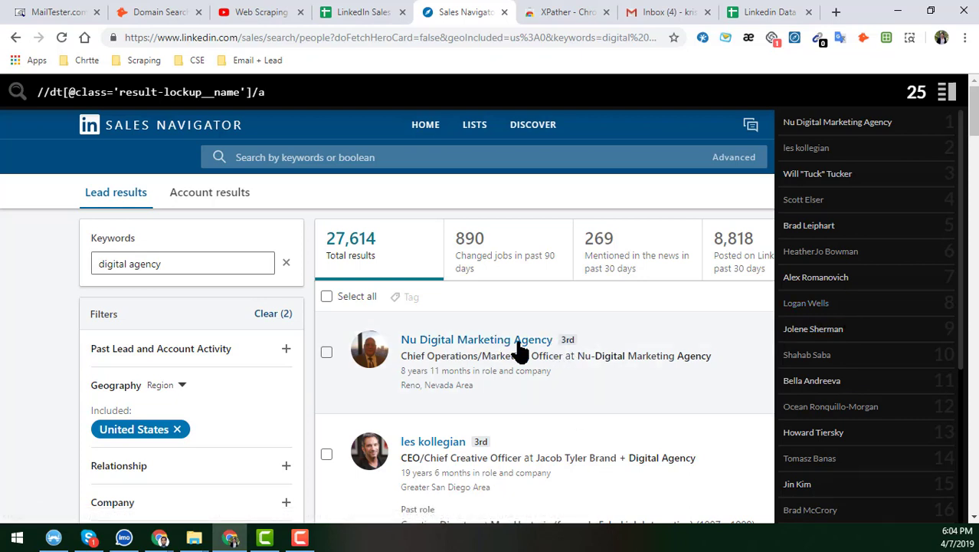
# Highlight the first lead's job title, 'Chief Operations/Marketing Officer', in the results list
pyautogui.moveTo(401, 354); pyautogui.dragTo(565, 356)
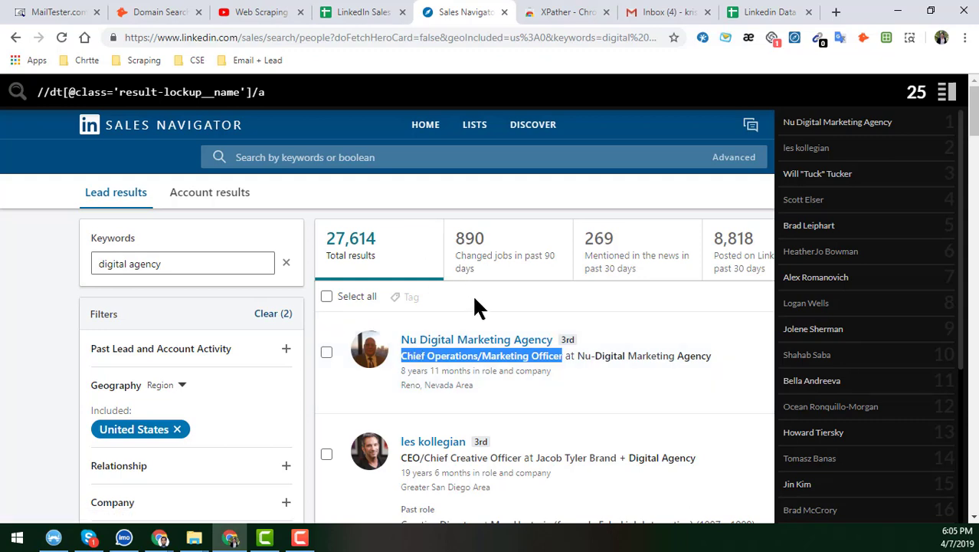
pyautogui.click(549, 11)
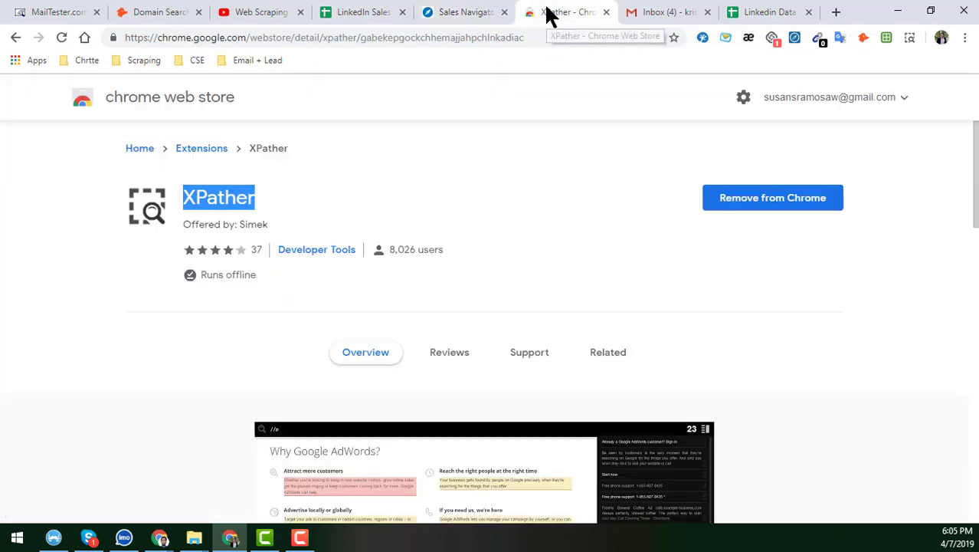
pyautogui.click(261, 196)
pyautogui.moveTo(180, 194); pyautogui.dragTo(256, 193)
pyautogui.click(469, 13)
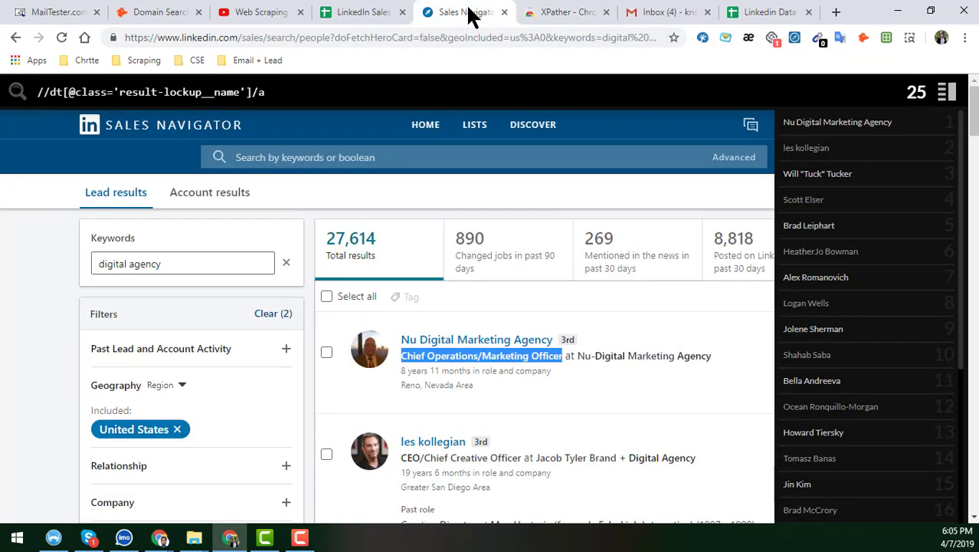
# Delete the lead-name XPath query from the XPather query bar
pyautogui.click(426, 106)
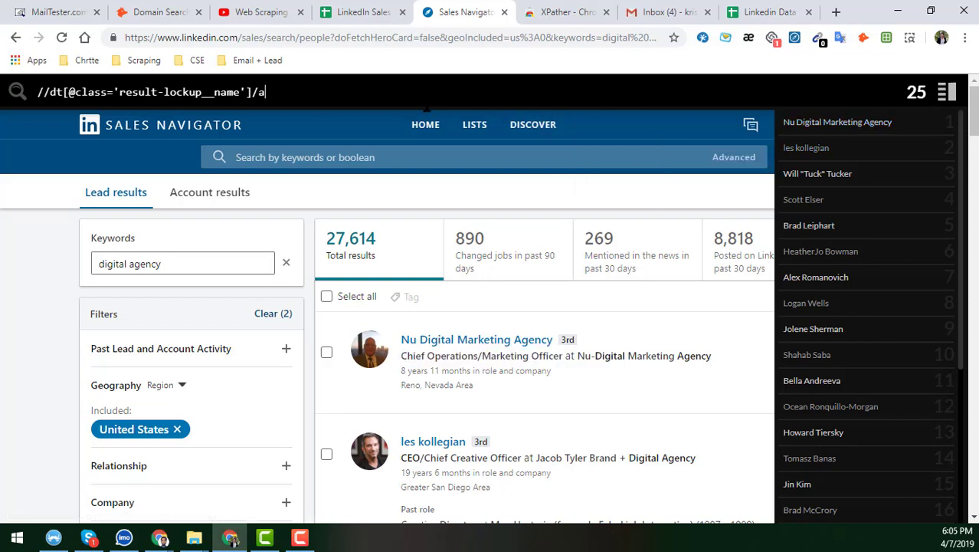
pyautogui.hotkey('ctrl', 'a')
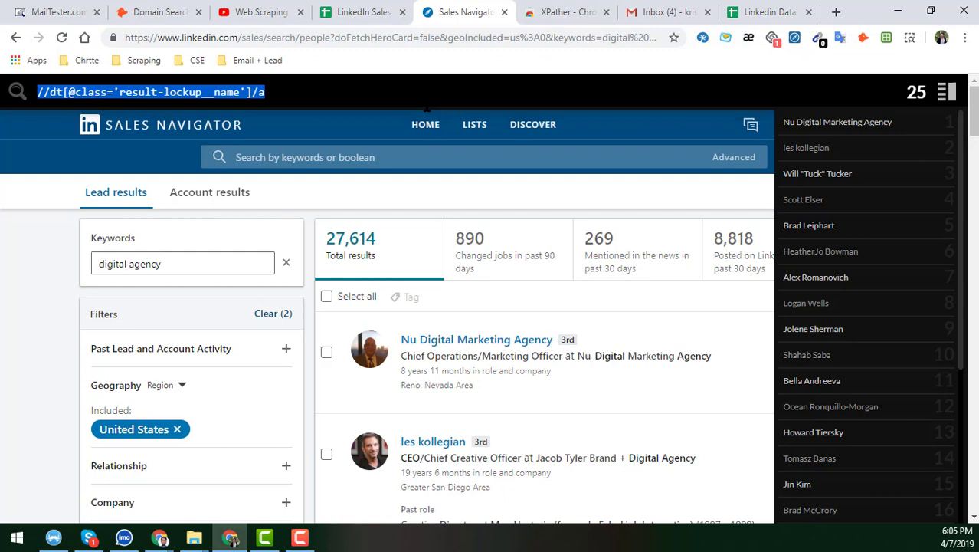
pyautogui.press('BackSpace')
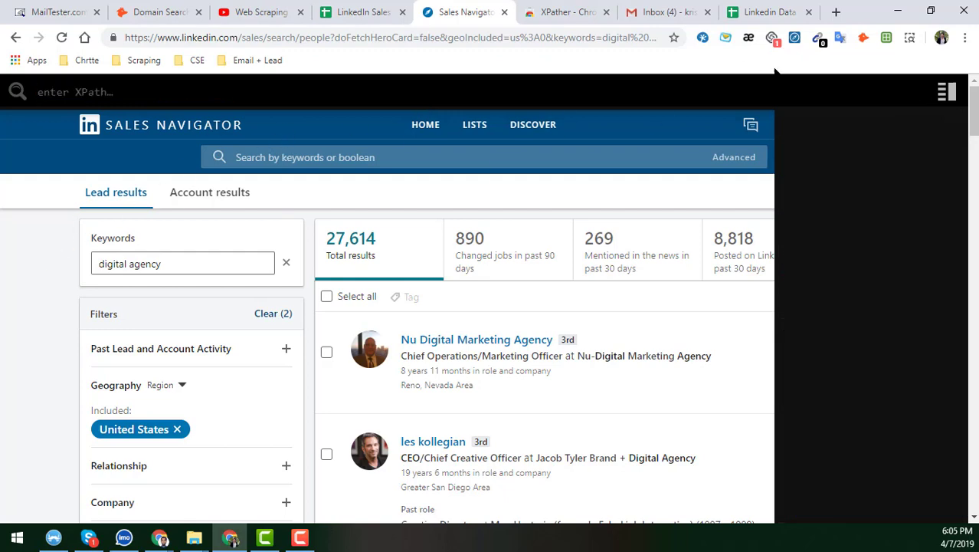
# Toggle the XPather overlay and its results panel off and back on
pyautogui.click(912, 40)
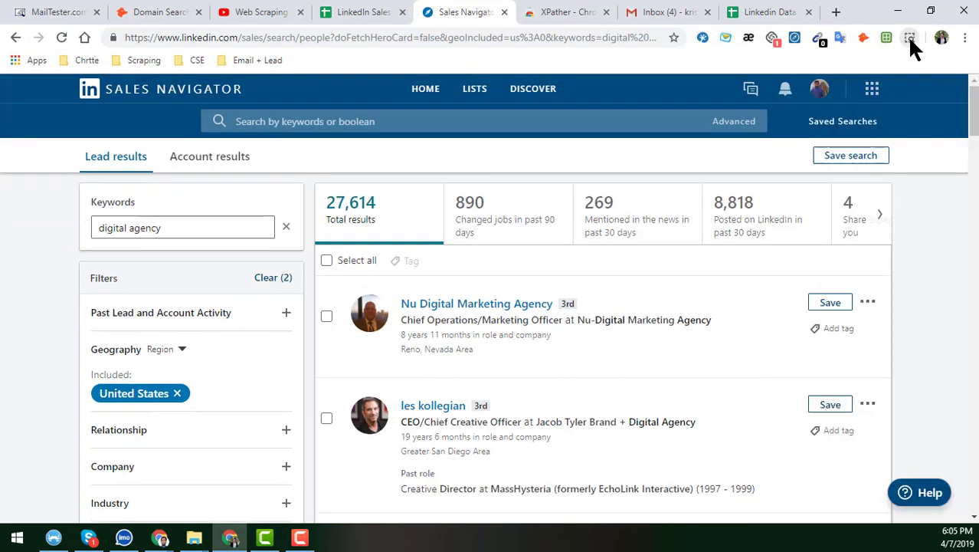
pyautogui.click(910, 40)
pyautogui.click(910, 41)
pyautogui.click(910, 41)
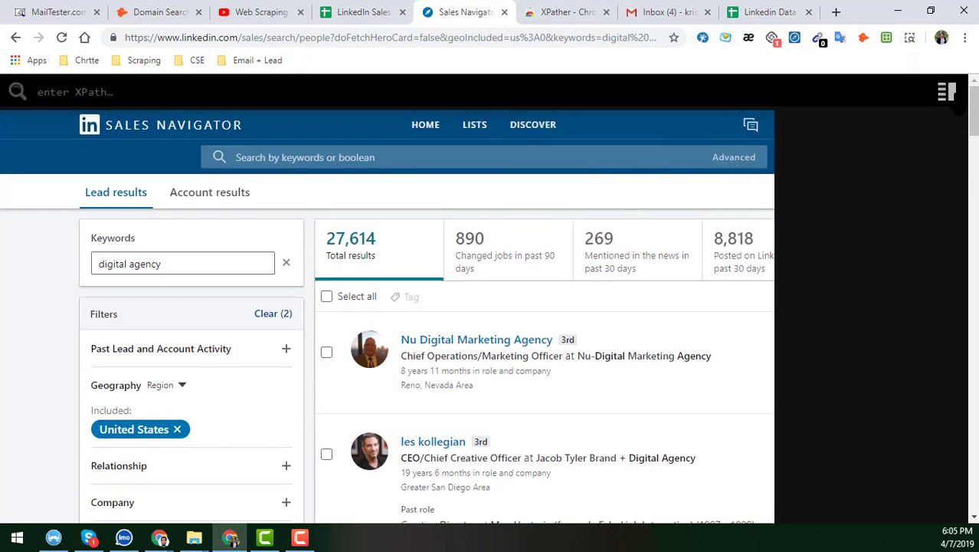
pyautogui.click(948, 92)
pyautogui.click(949, 98)
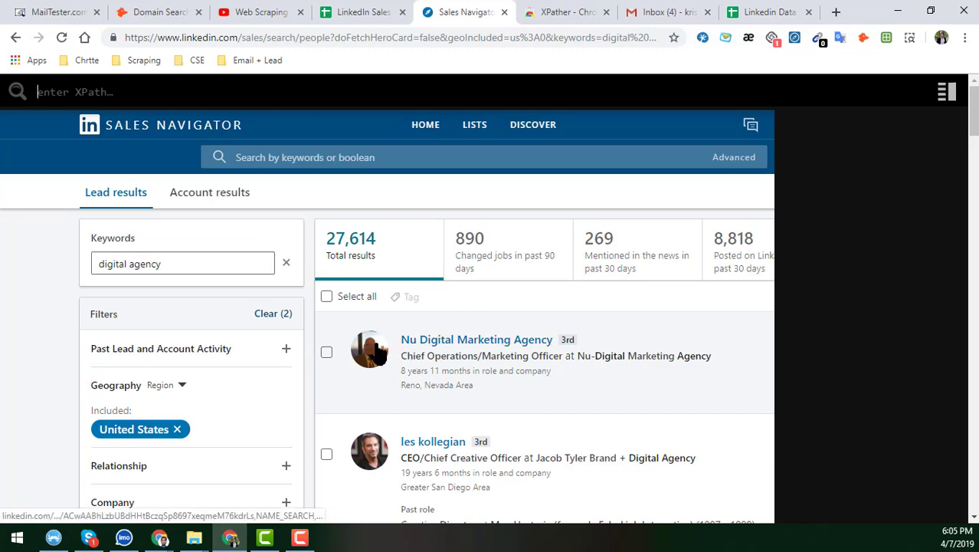
pyautogui.scroll(-5, 393, 361)
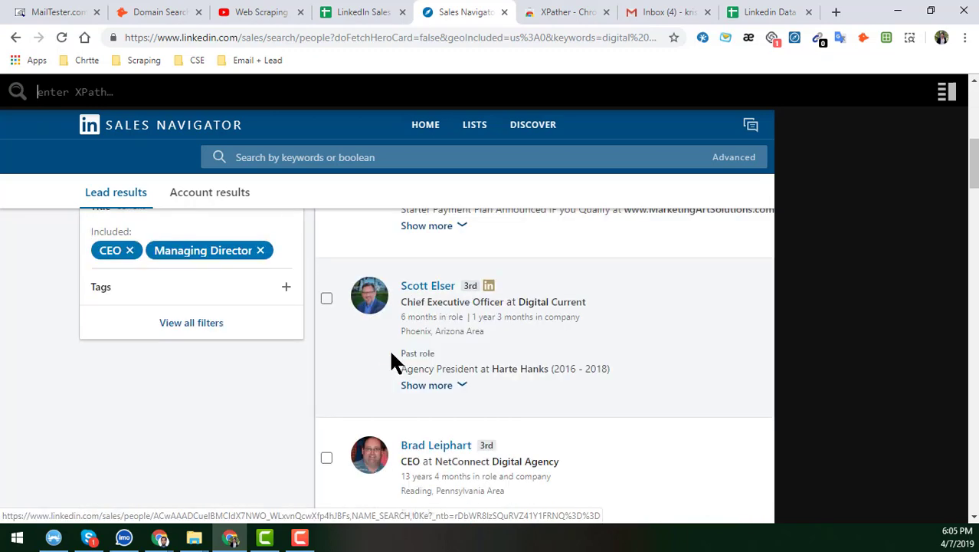
pyautogui.scroll(5, 395, 361)
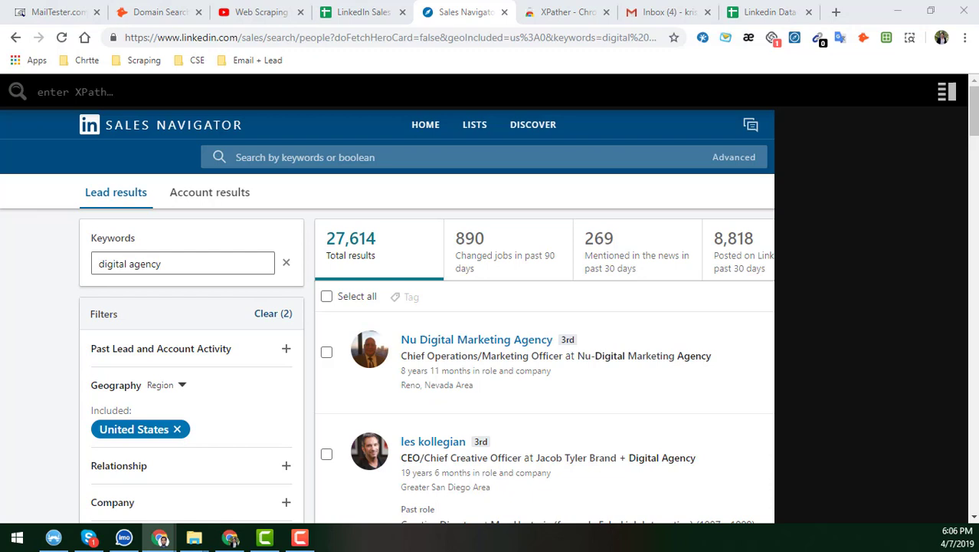
# Paste the job-title XPath into XPather and select the first matched title
pyautogui.hotkey('alt', 'Tab')
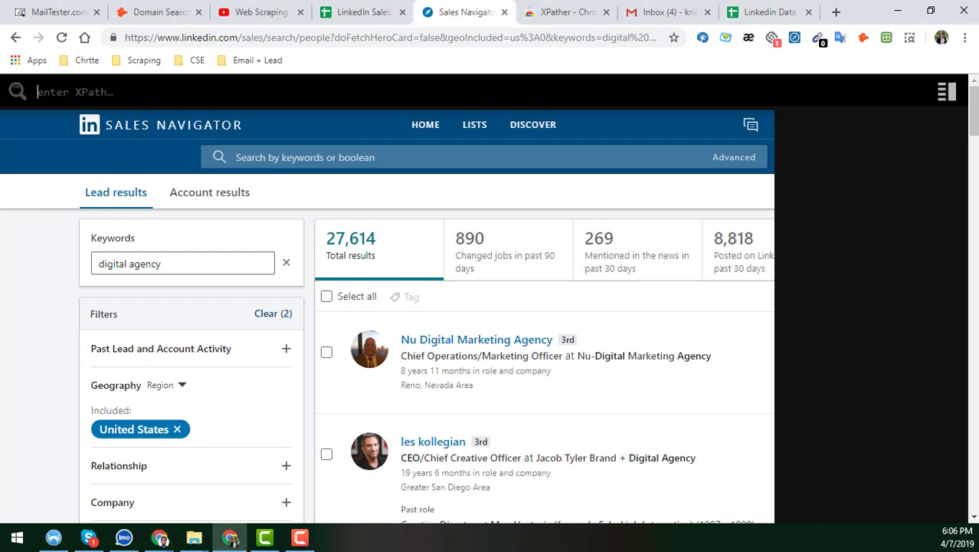
pyautogui.write("//dl/dd[@class='result-lockup__highlight-keyword']/span[@class='Sans-14px-black-75%-bold']")
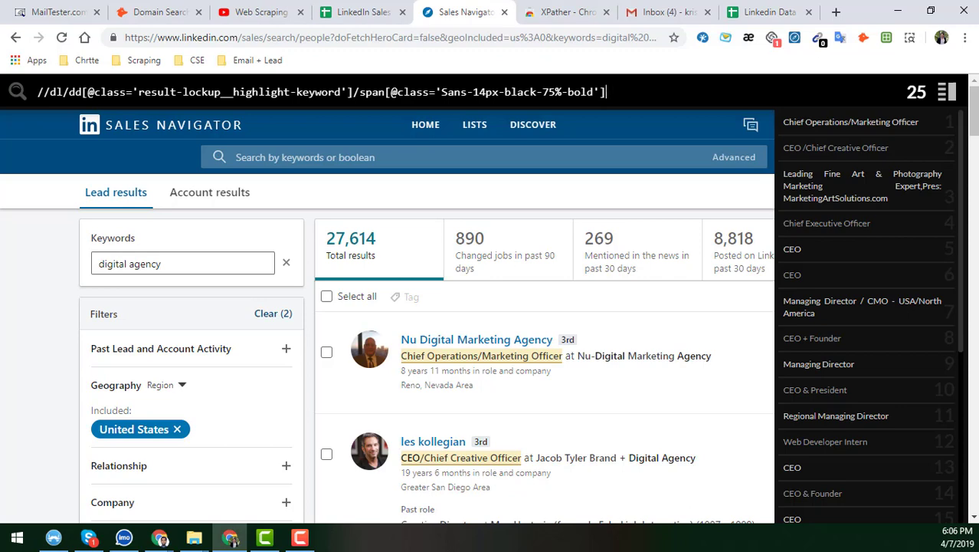
pyautogui.click(842, 122)
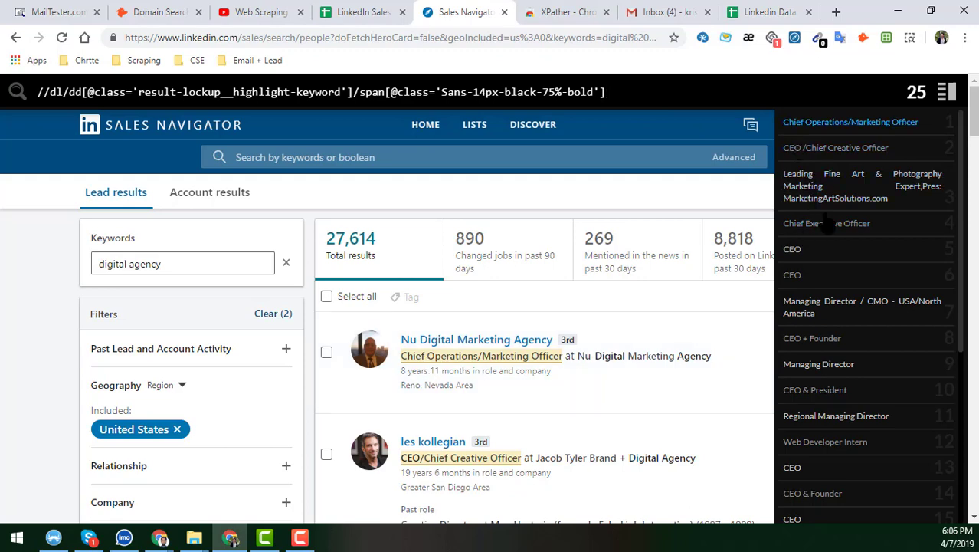
# Scroll through all 25 matched job titles and back up to item 1
pyautogui.scroll(-3, 814, 356)
pyautogui.scroll(-1, 814, 357)
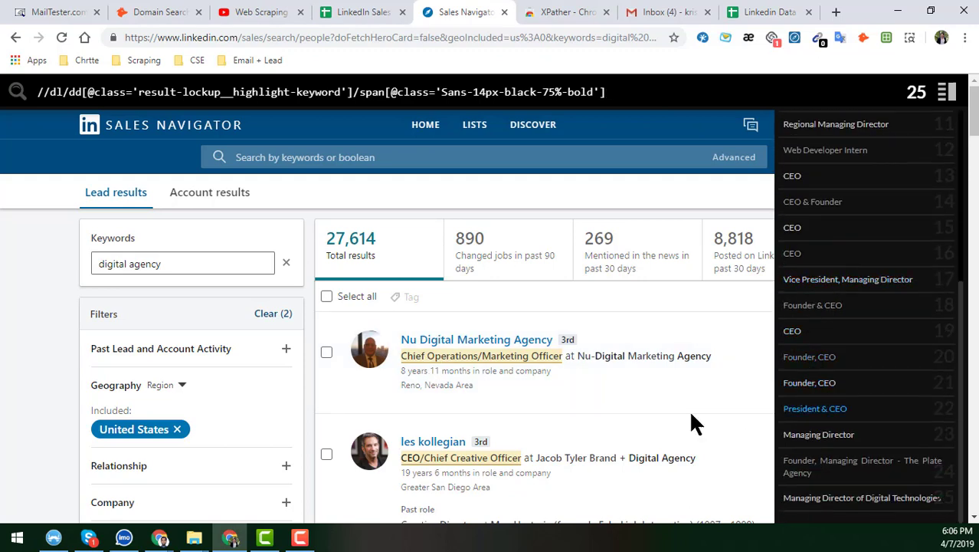
pyautogui.scroll(-5, 494, 442)
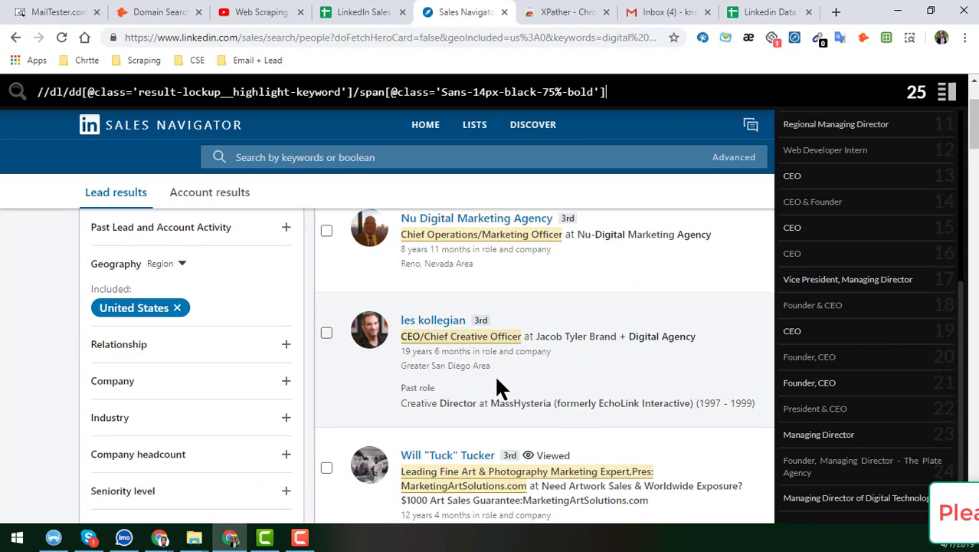
pyautogui.scroll(-7, 502, 356)
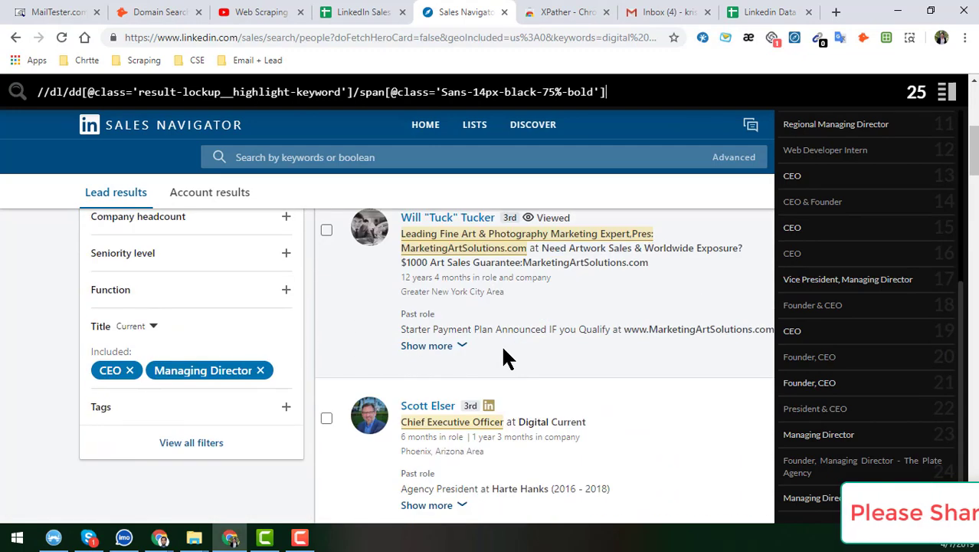
pyautogui.scroll(-7, 462, 346)
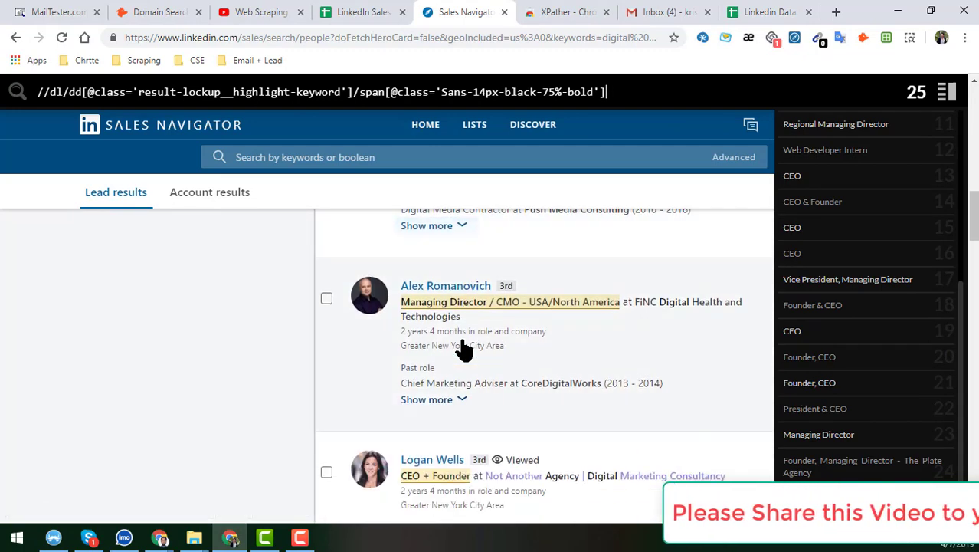
pyautogui.scroll(-5, 502, 305)
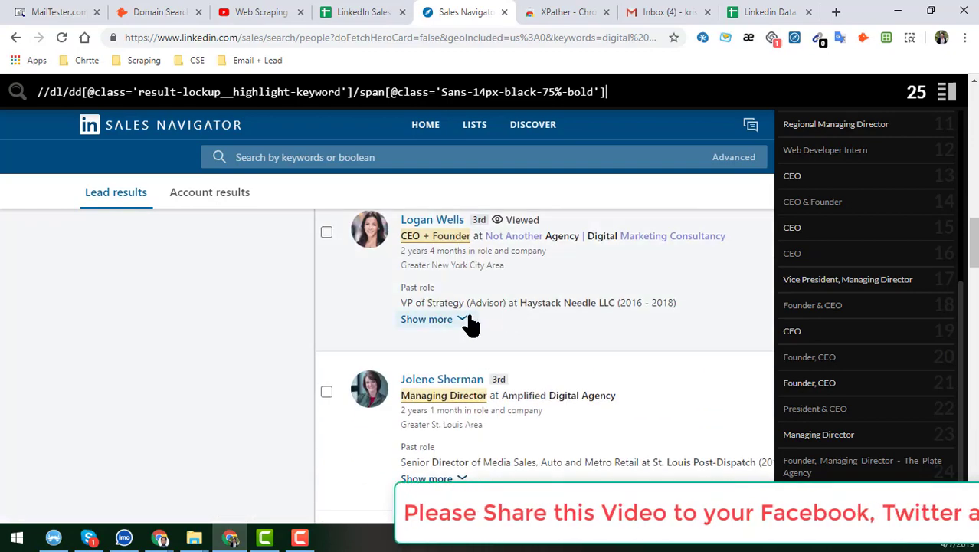
pyautogui.scroll(-10, 534, 368)
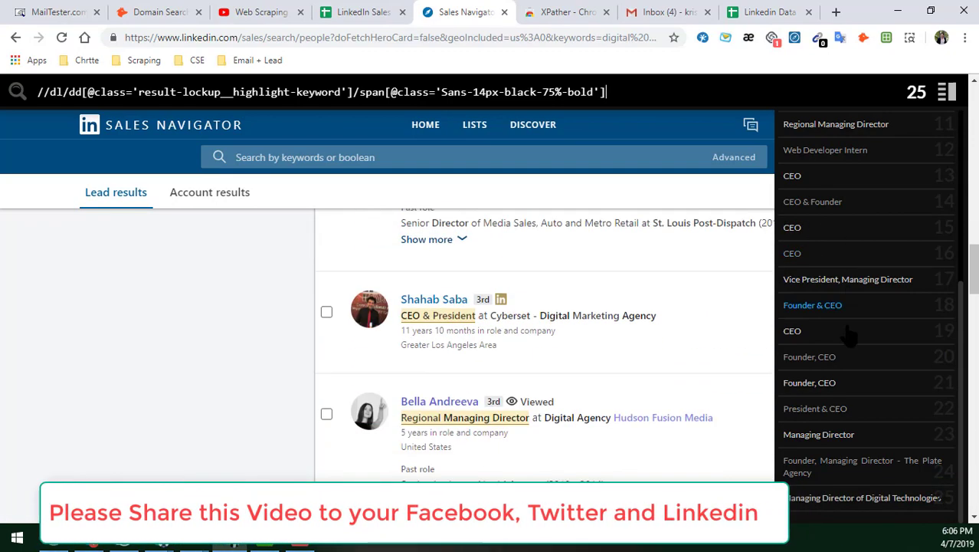
pyautogui.scroll(-5, 535, 362)
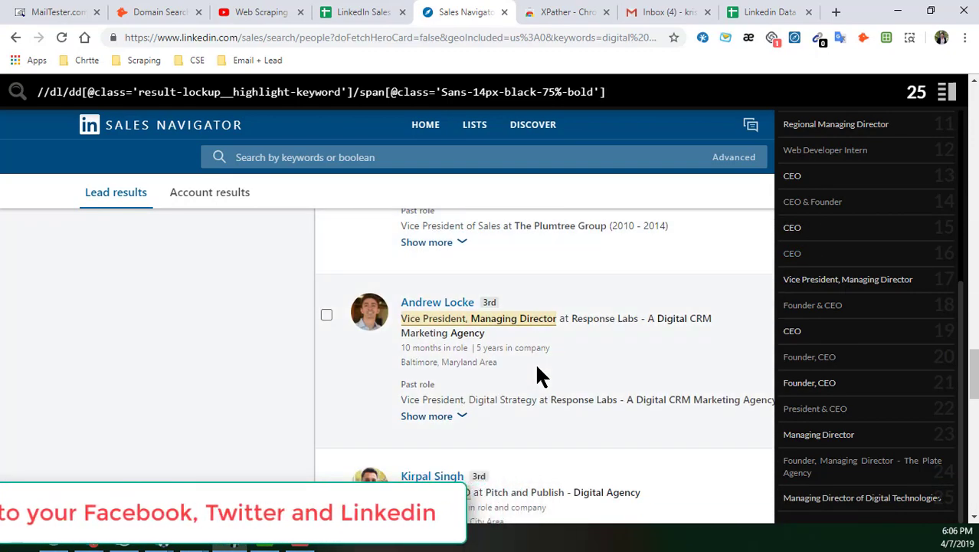
pyautogui.scroll(14, 536, 362)
pyautogui.scroll(15, 535, 363)
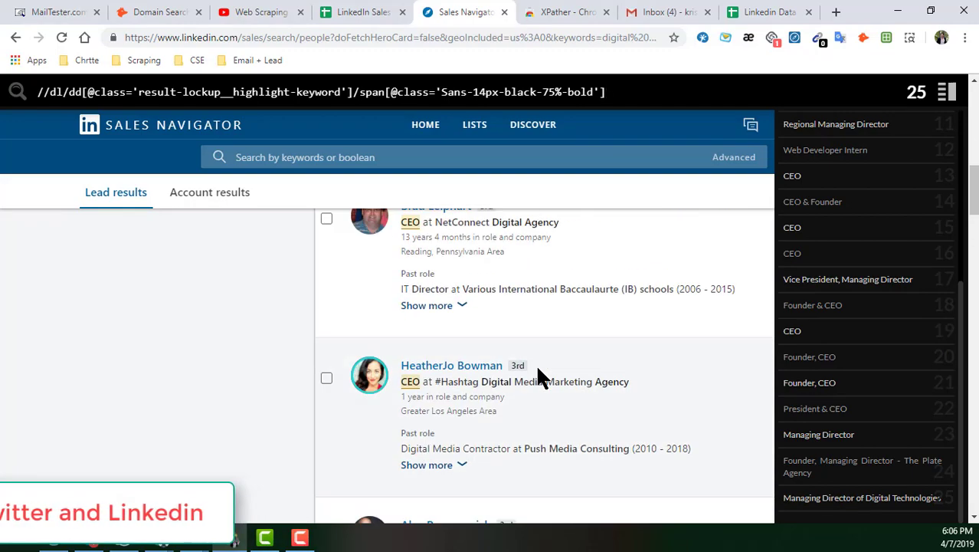
pyautogui.scroll(3, 491, 302)
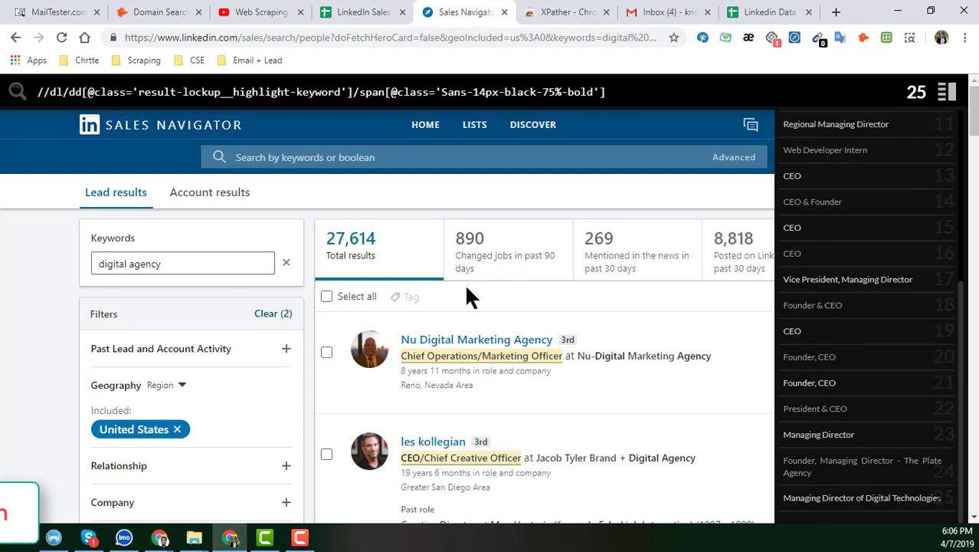
pyautogui.scroll(5, 872, 190)
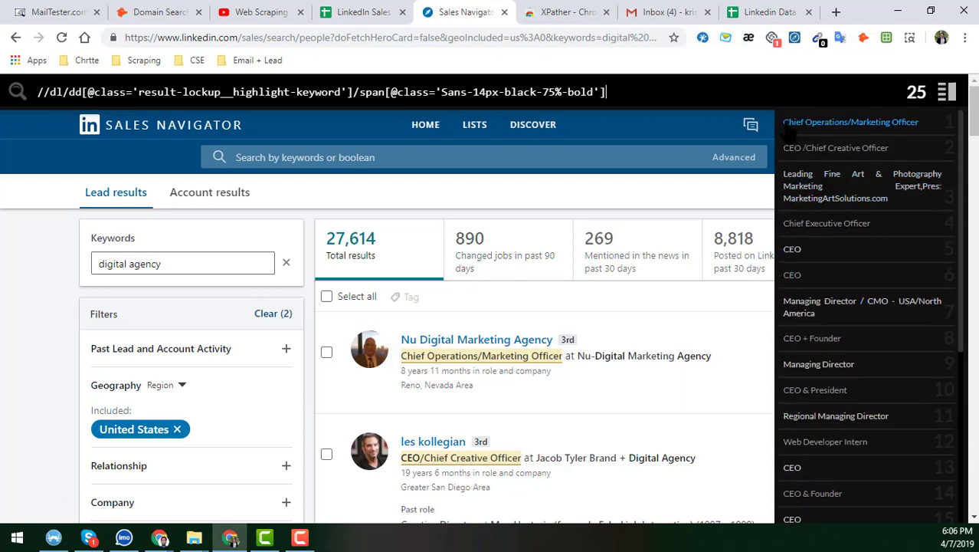
# Copy all 25 matched job titles and switch to the Linkedin Data Scraping spreadsheet
pyautogui.moveTo(782, 126); pyautogui.dragTo(927, 402)
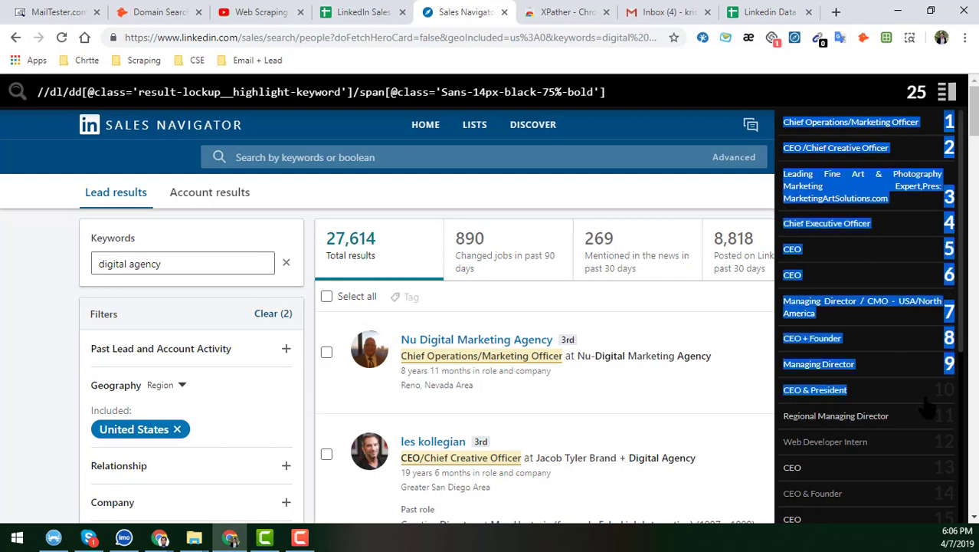
pyautogui.scroll(-10, 934, 435)
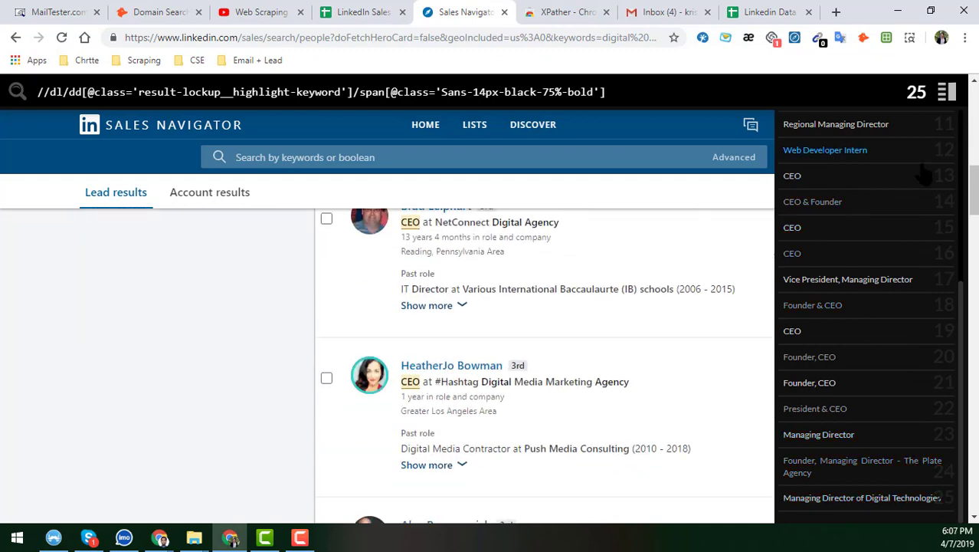
pyautogui.tripleClick(948, 509)
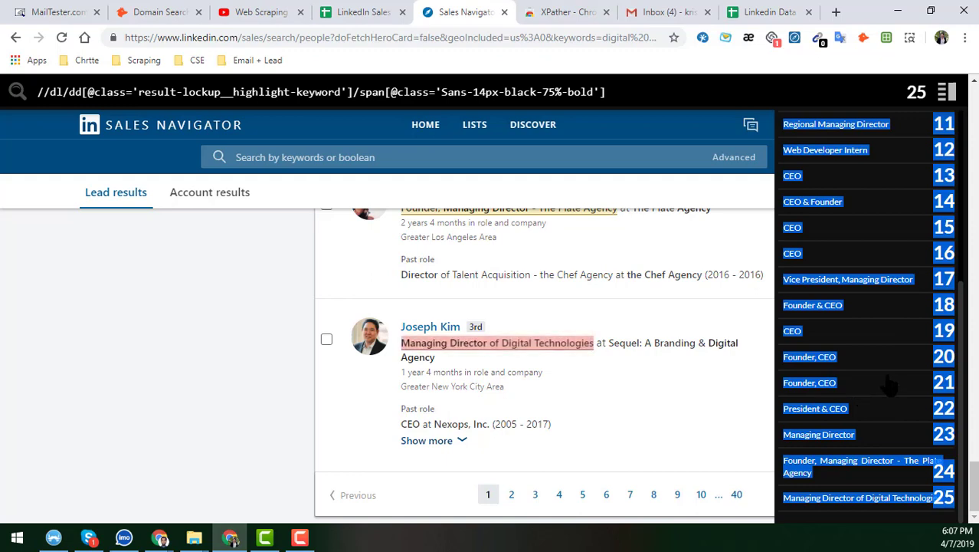
pyautogui.click(769, 11)
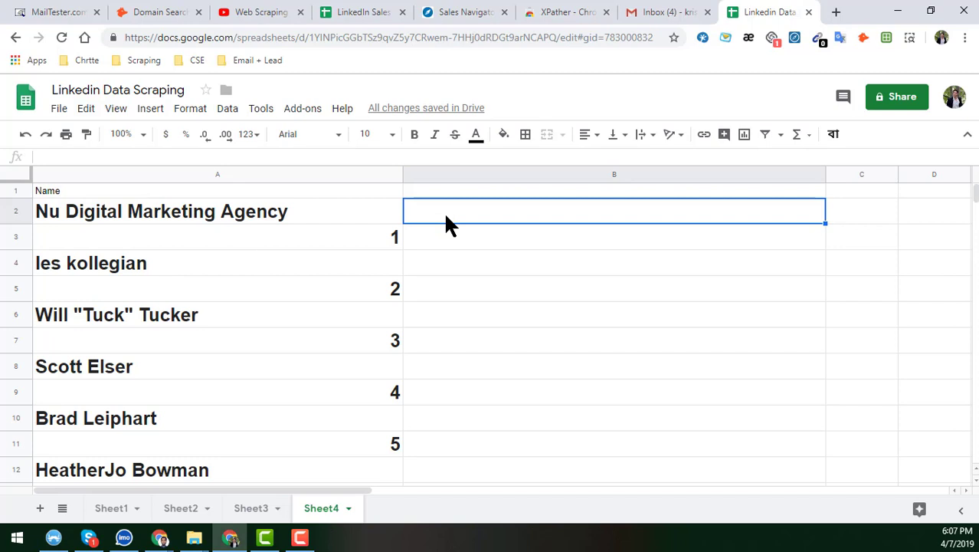
# Paste the job titles into column B from B2 and check the last entry, number 25
pyautogui.hotkey('ctrl', 'v')
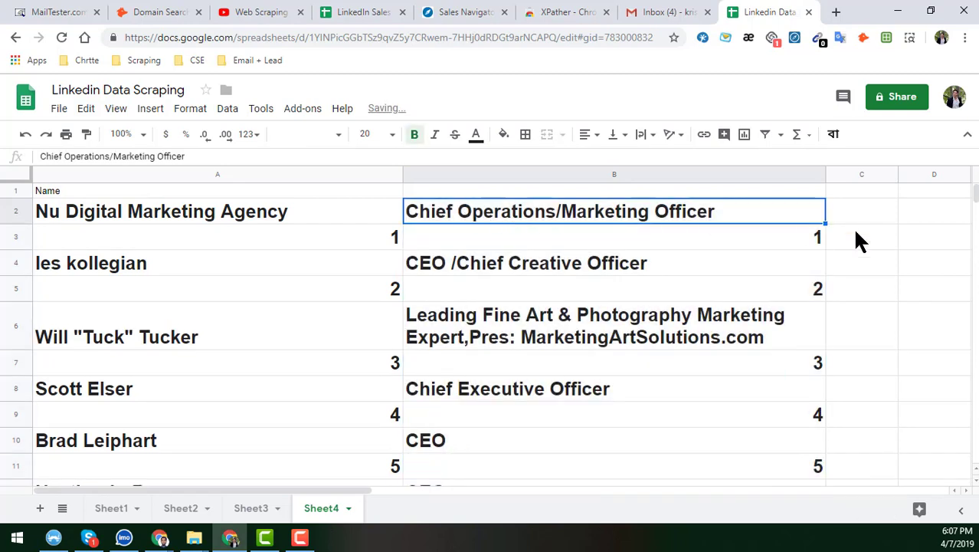
pyautogui.scroll(-12, 594, 268)
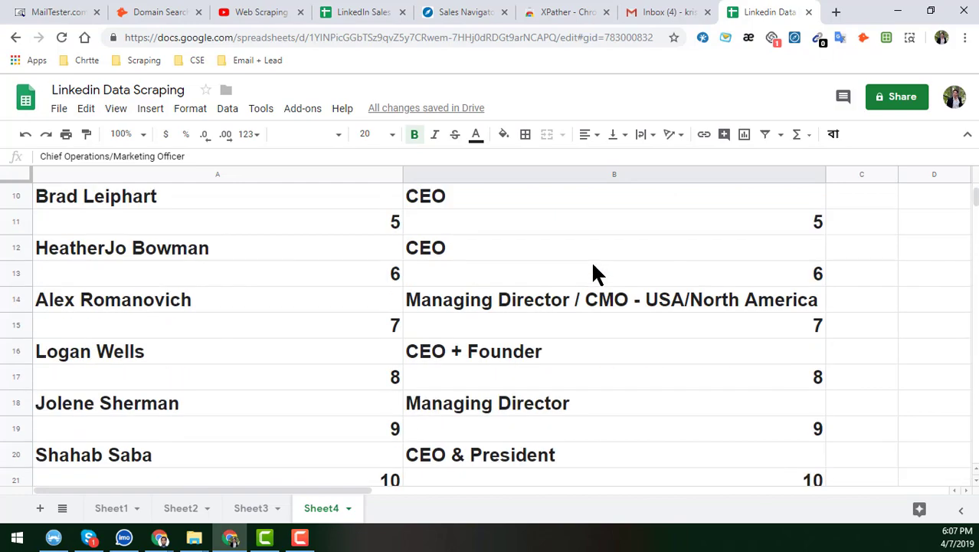
pyautogui.scroll(-4, 595, 272)
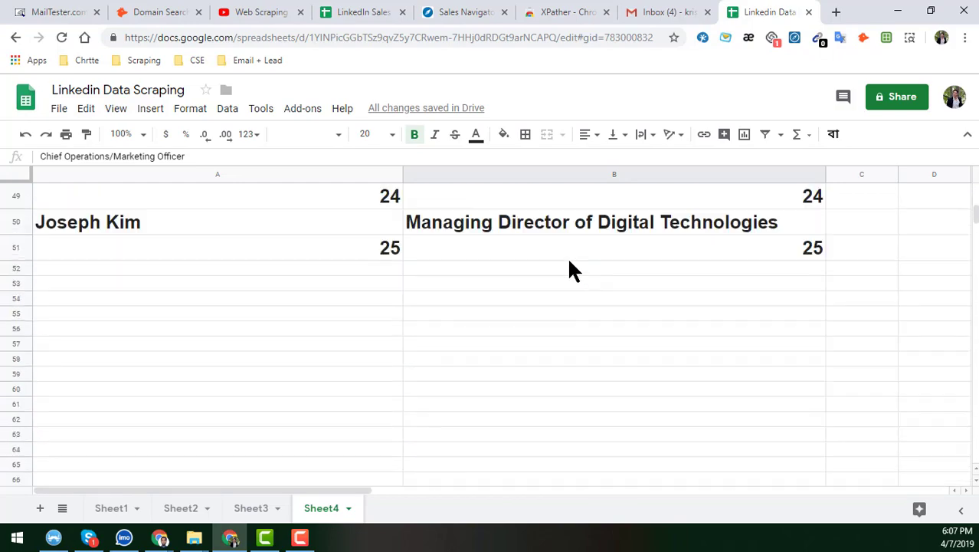
pyautogui.click(552, 249)
# Confirm the numbering in column B lines up with the lead names in column A
pyautogui.scroll(16, 550, 248)
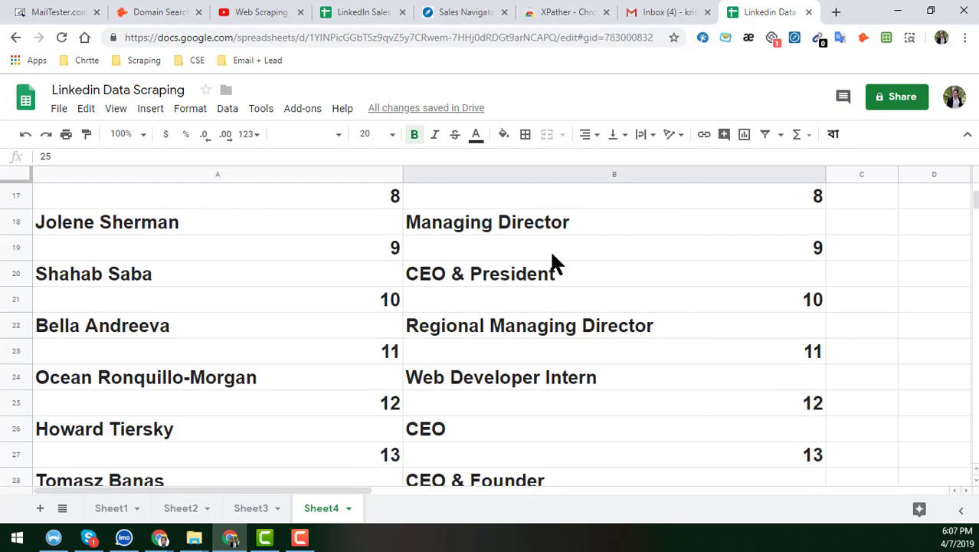
pyautogui.click(377, 242)
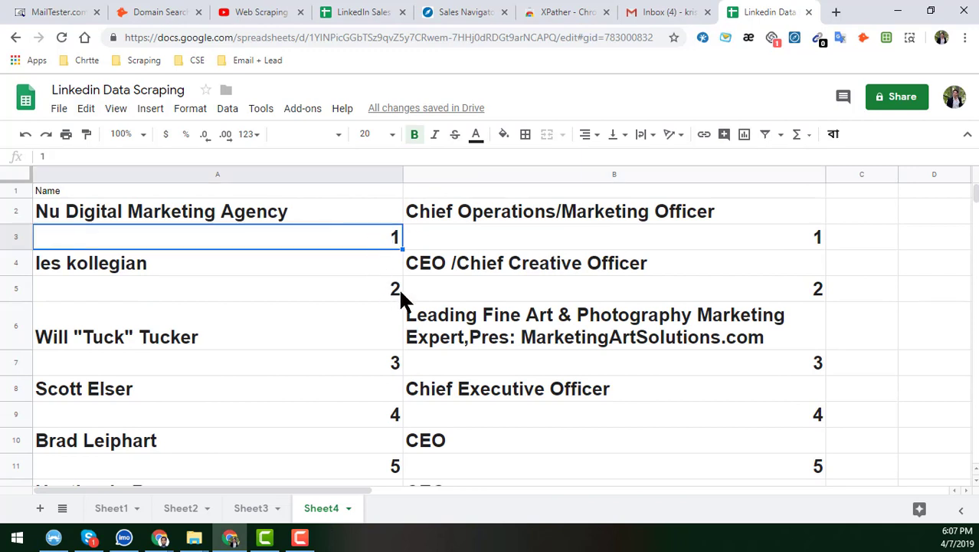
pyautogui.click(344, 295)
pyautogui.click(509, 295)
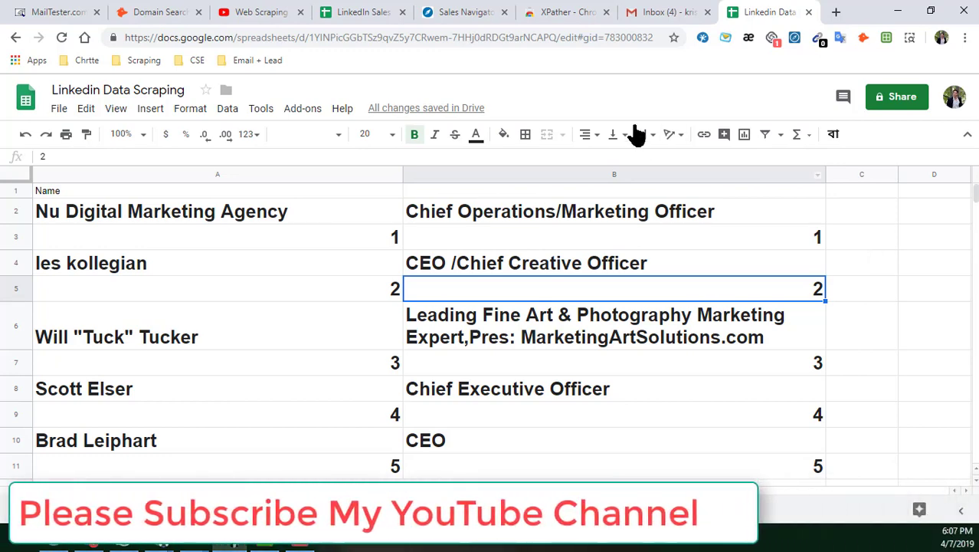
# Enter the header 'Job Title' in cell B1
pyautogui.click(536, 190)
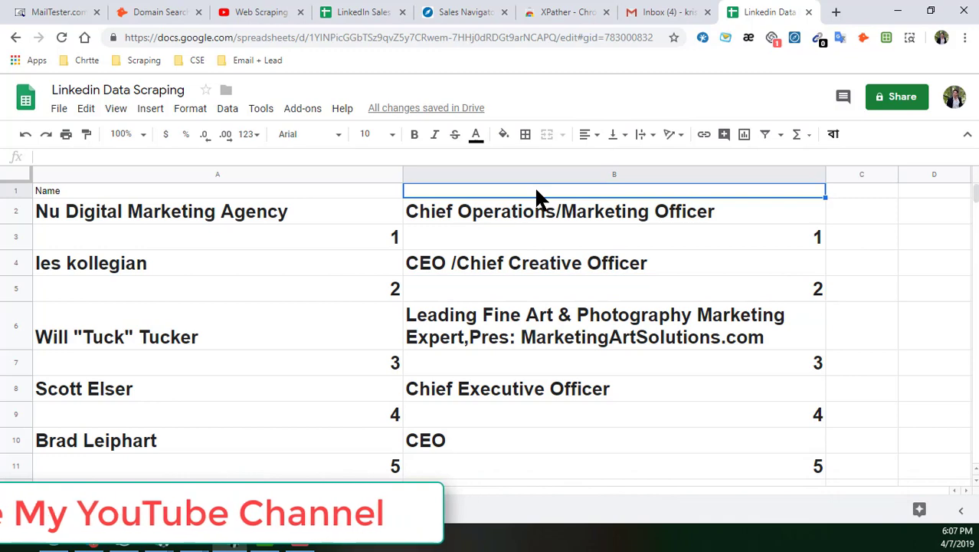
pyautogui.write('Job Title')
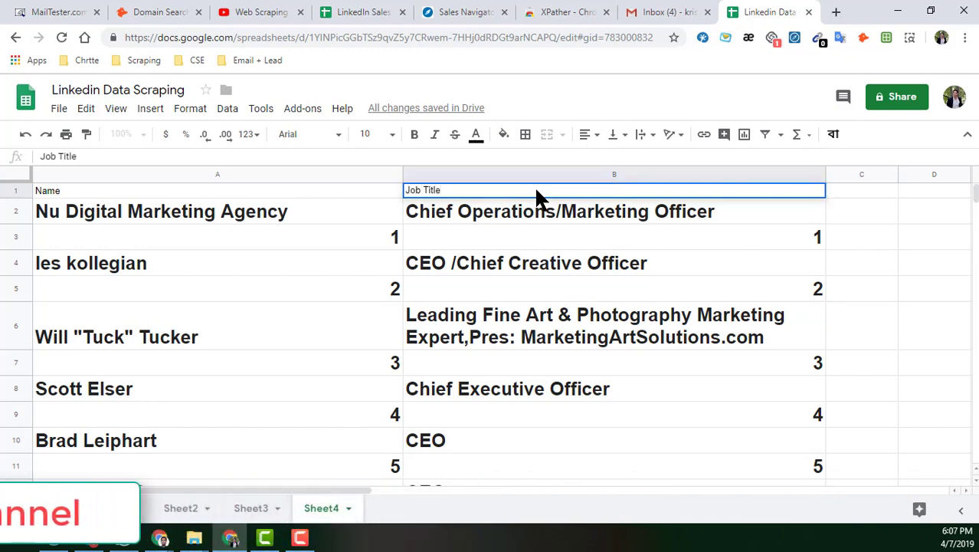
pyautogui.press('Return')
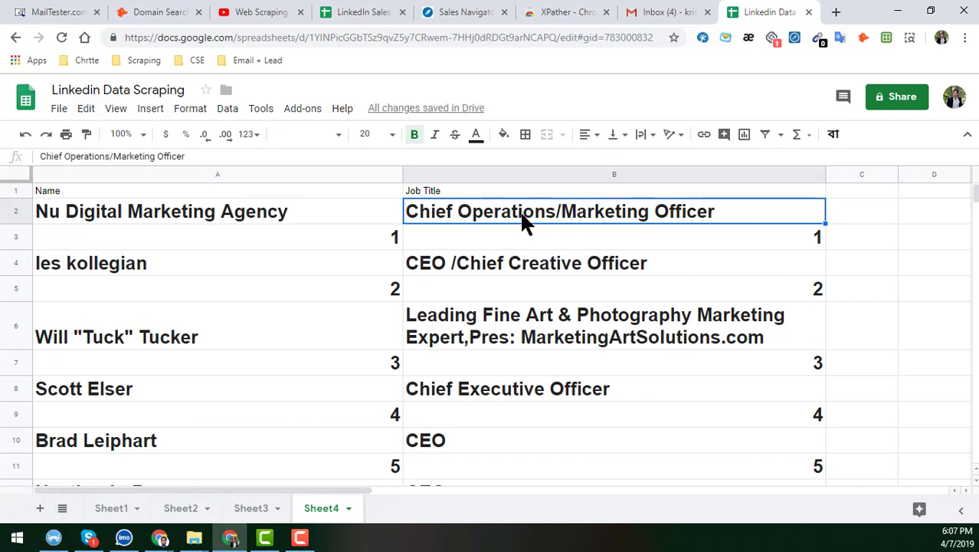
pyautogui.click(808, 243)
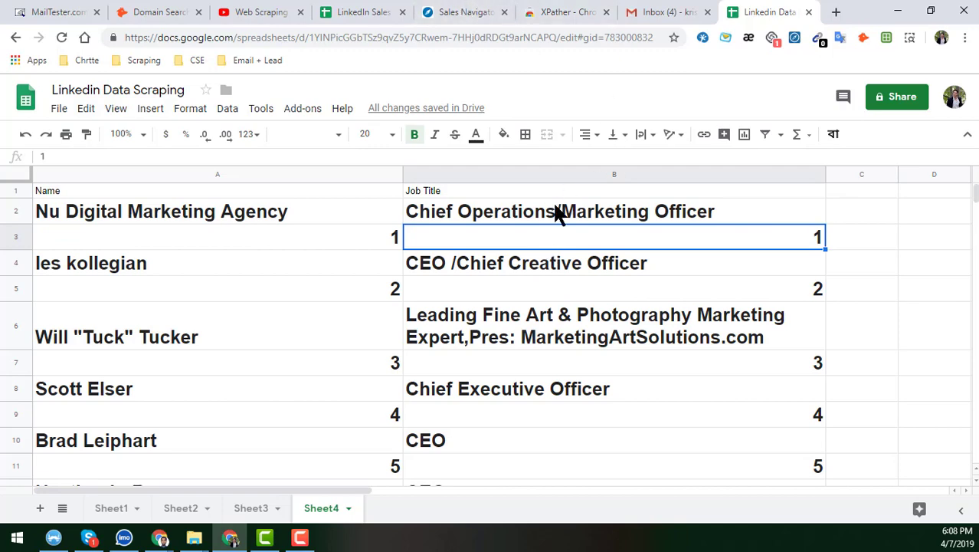
# Return to the Sales Navigator results and deselect the matched job titles
pyautogui.click(457, 12)
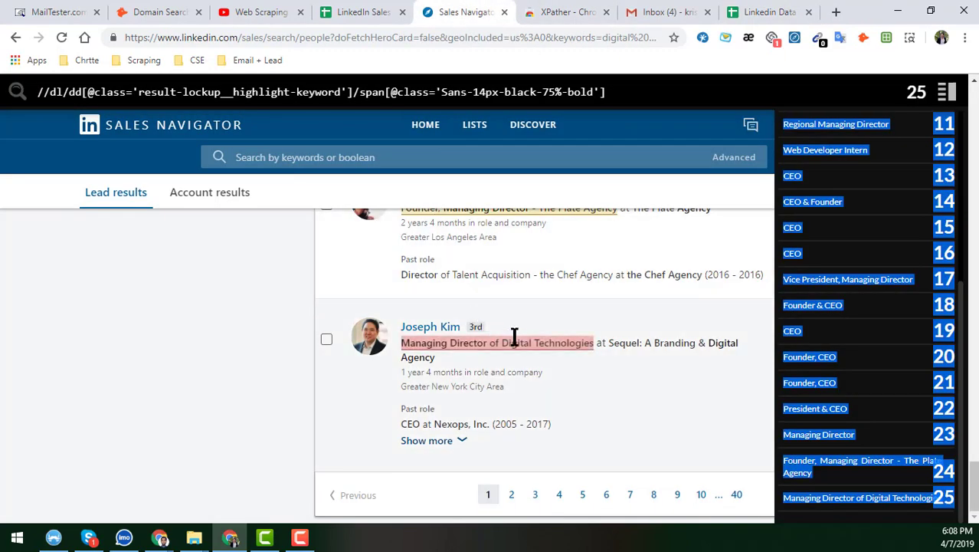
pyautogui.scroll(5, 514, 339)
pyautogui.click(607, 92)
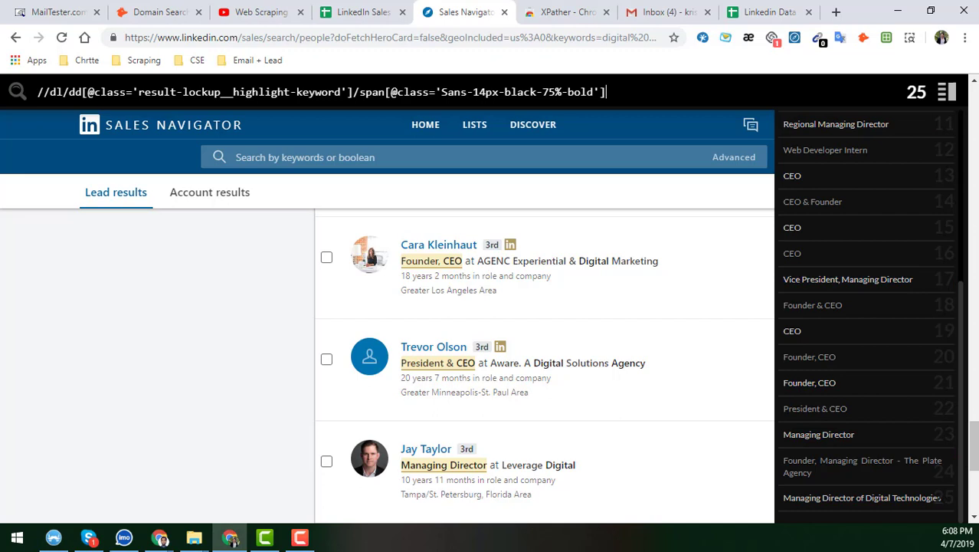